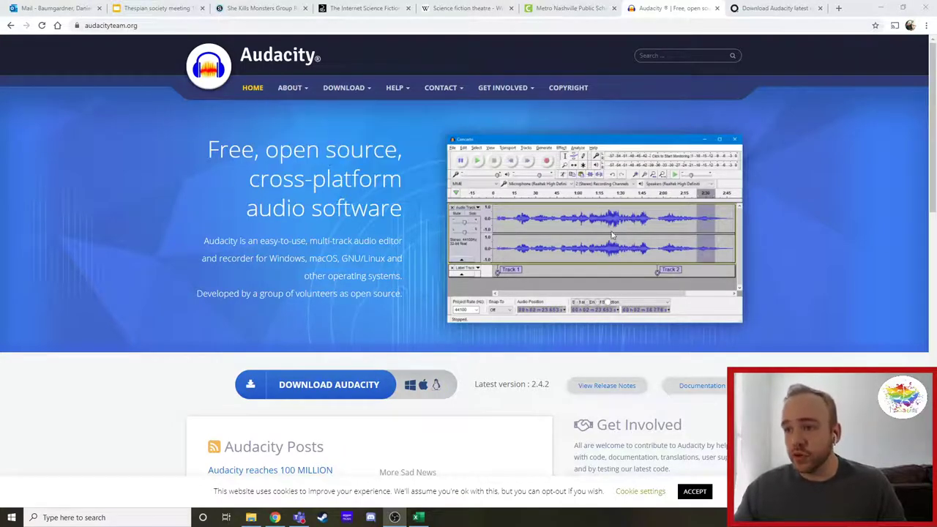
# Open the Audacity for Windows download page listing the 2.4.2 builds.
pyautogui.click(292, 393)
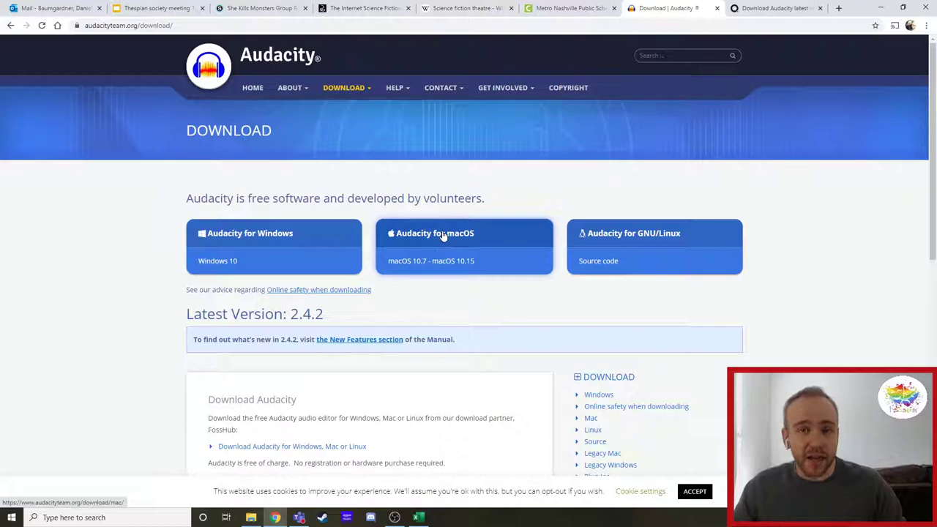
pyautogui.click(251, 240)
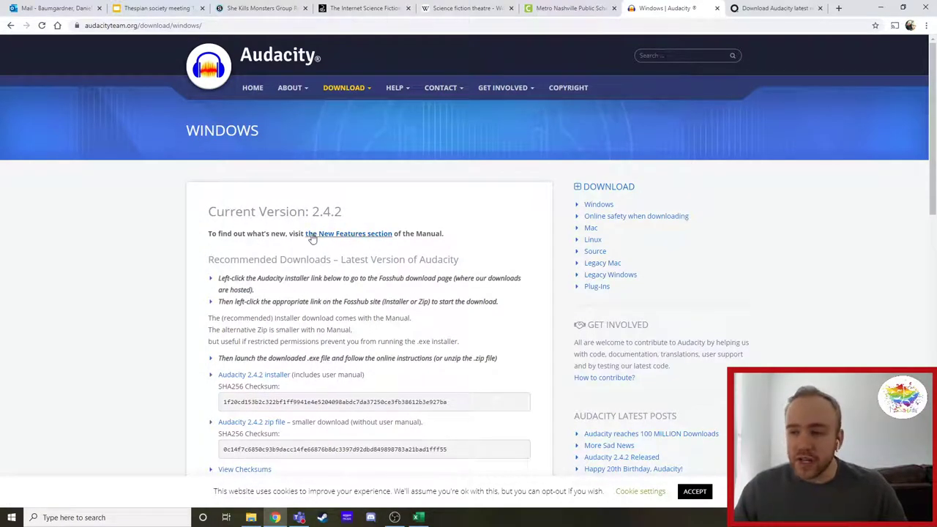
pyautogui.scroll(-1, 308, 234)
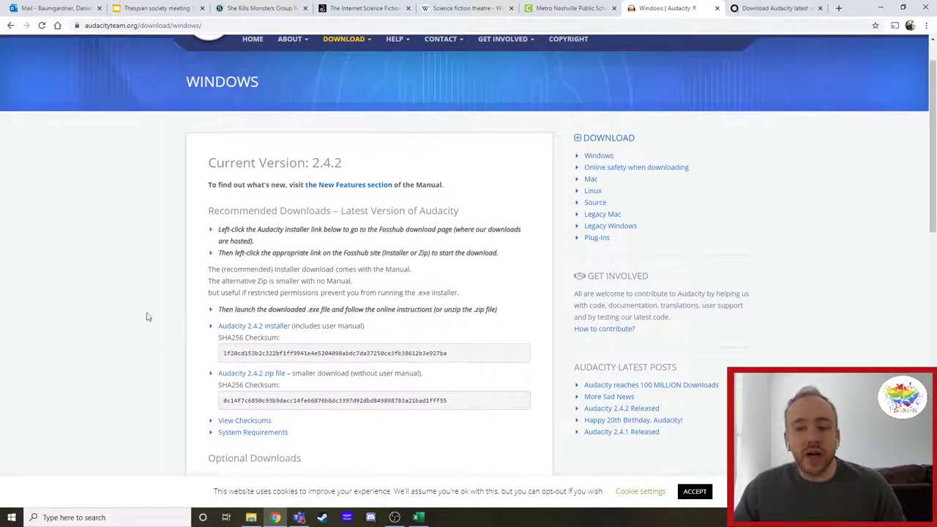
pyautogui.scroll(-1, 343, 267)
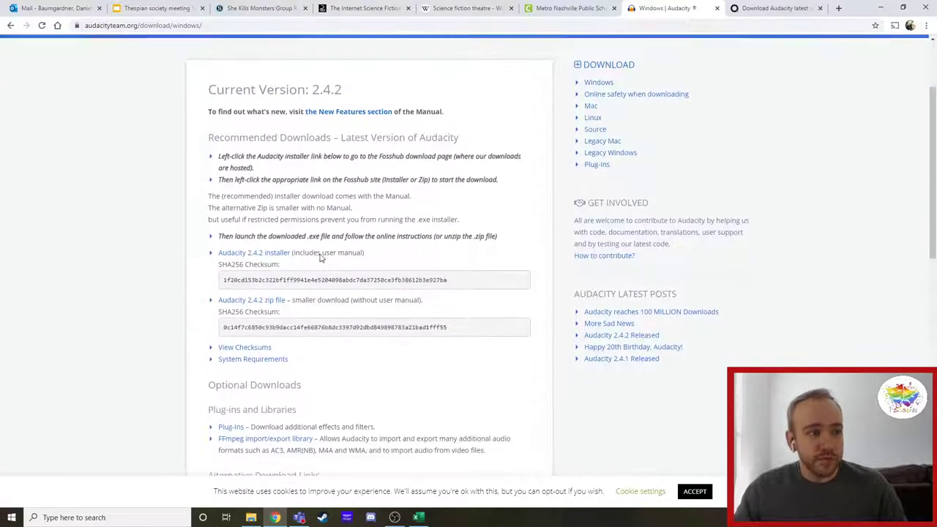
pyautogui.scroll(-1, 320, 258)
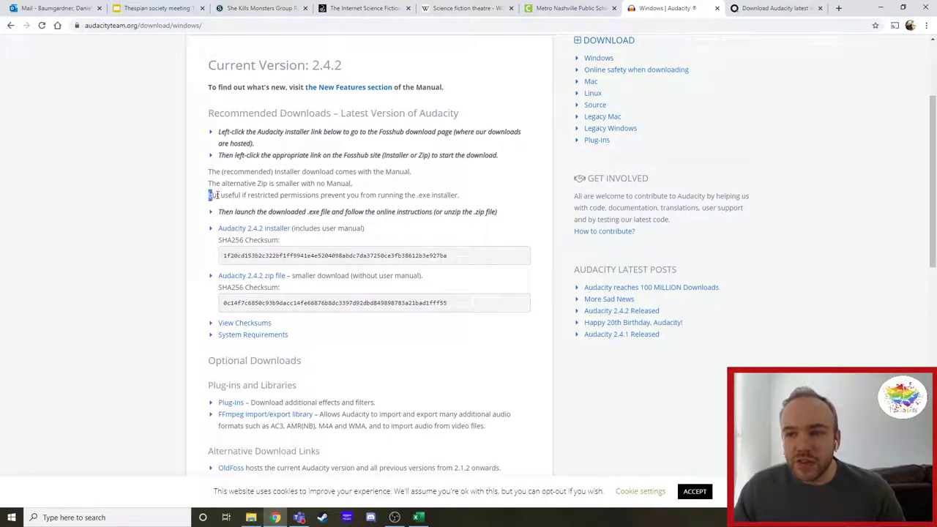
pyautogui.moveTo(210, 195); pyautogui.dragTo(461, 202)
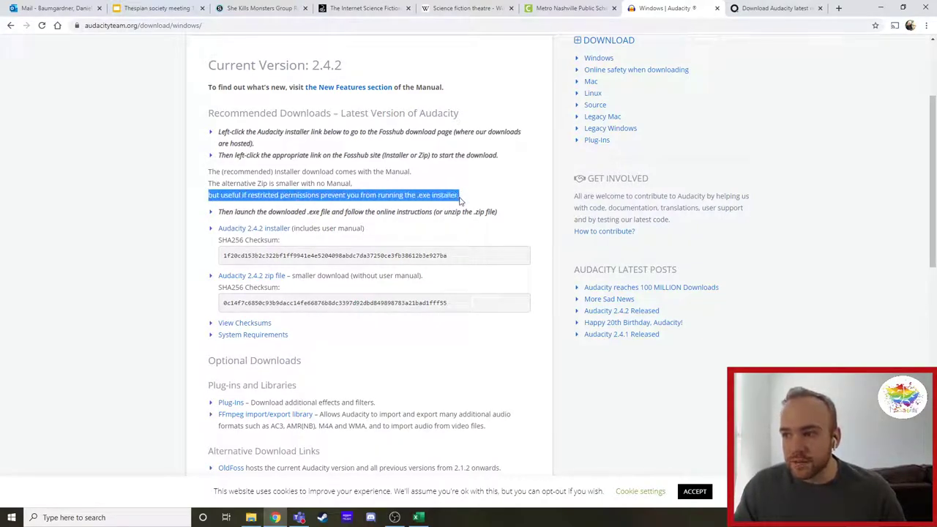
pyautogui.click(202, 203)
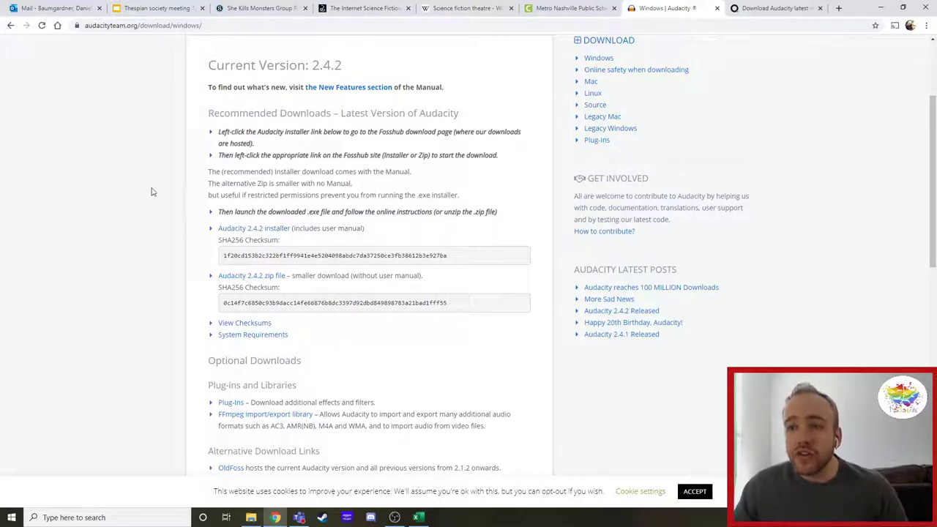
pyautogui.moveTo(255, 186); pyautogui.dragTo(268, 185)
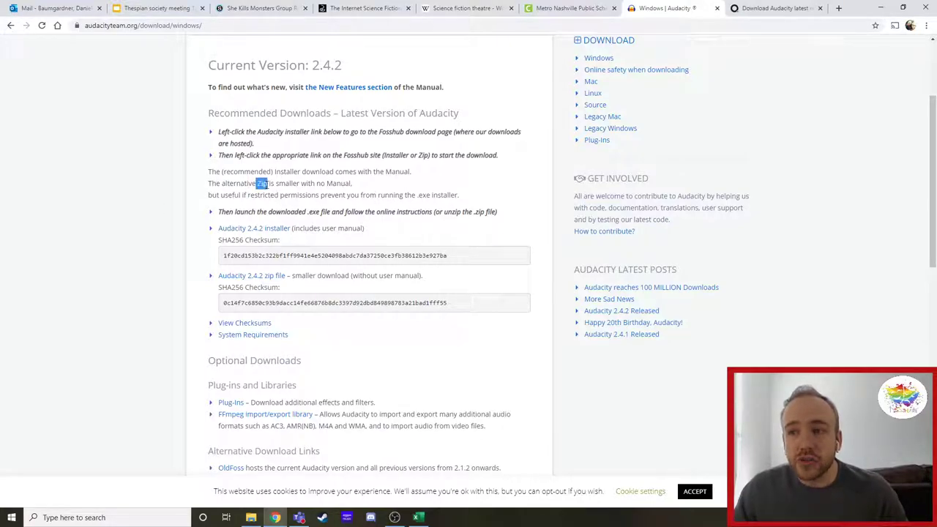
# Download audacity-2.4.2.zip (11.2 MB) using FossHub's 'Audacity Windows Zip' link.
pyautogui.click(271, 281)
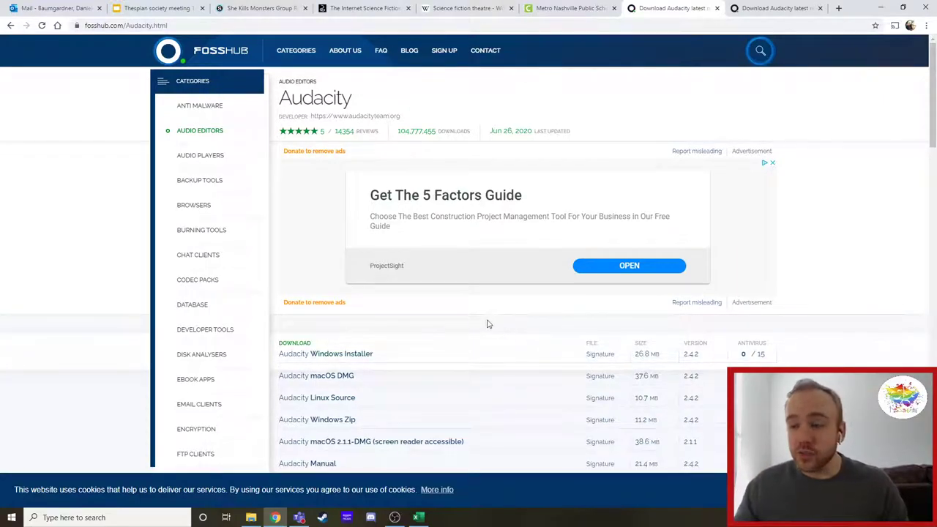
pyautogui.scroll(-1, 489, 325)
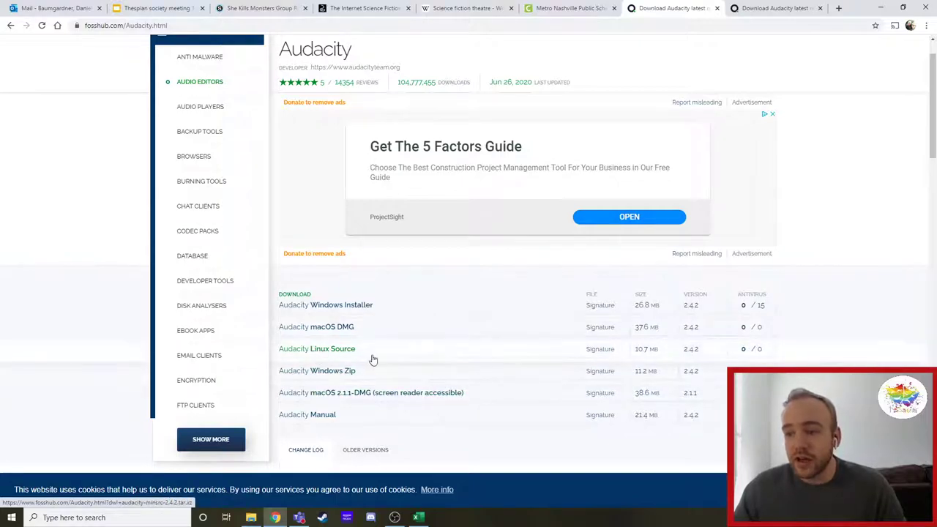
pyautogui.scroll(-1, 347, 331)
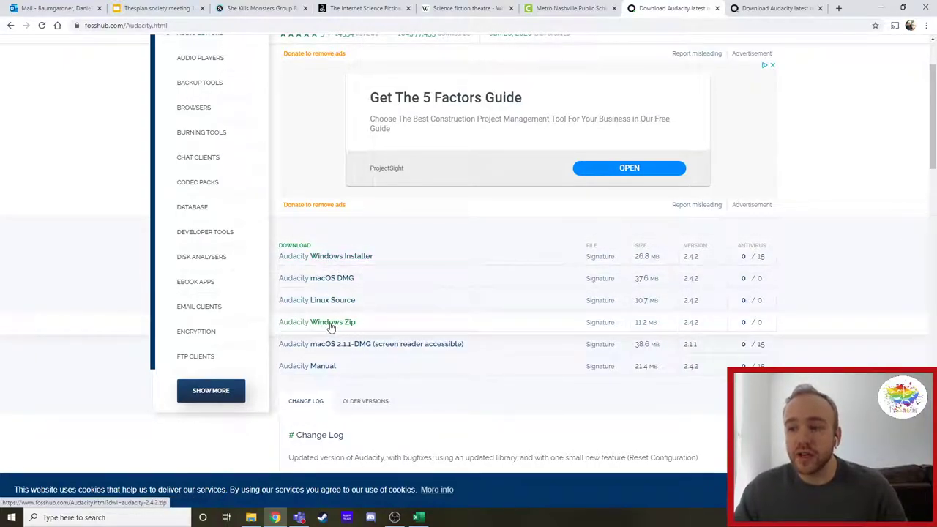
pyautogui.click(331, 324)
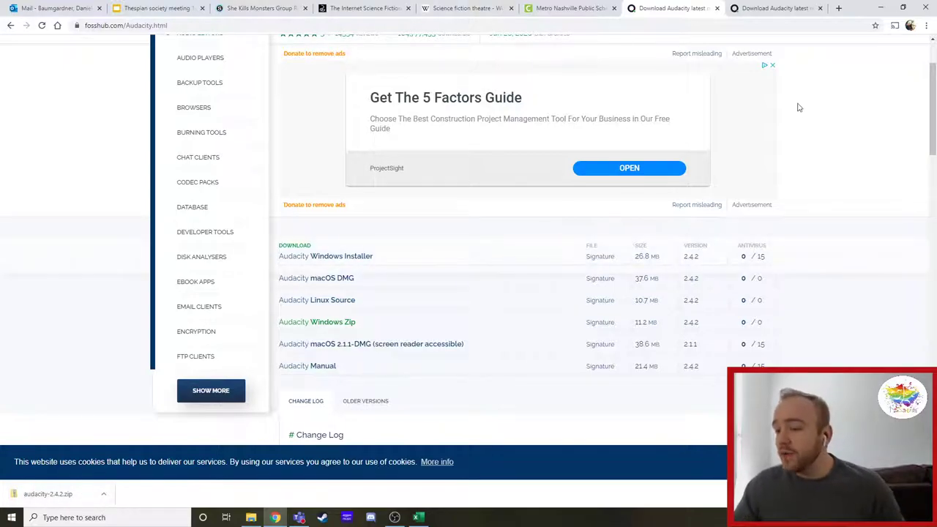
# Minimize Chrome and bring up a File Explorer window beside the desktop.
pyautogui.click(884, 9)
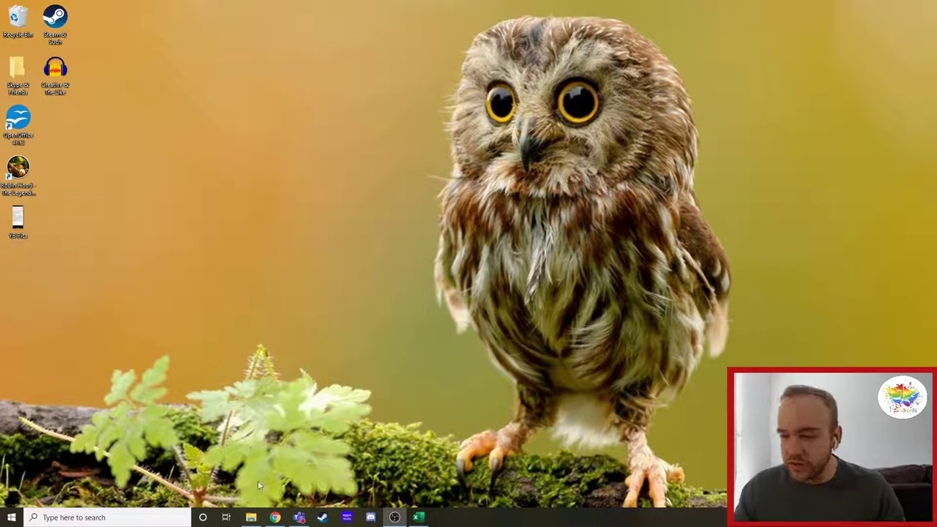
pyautogui.click(251, 518)
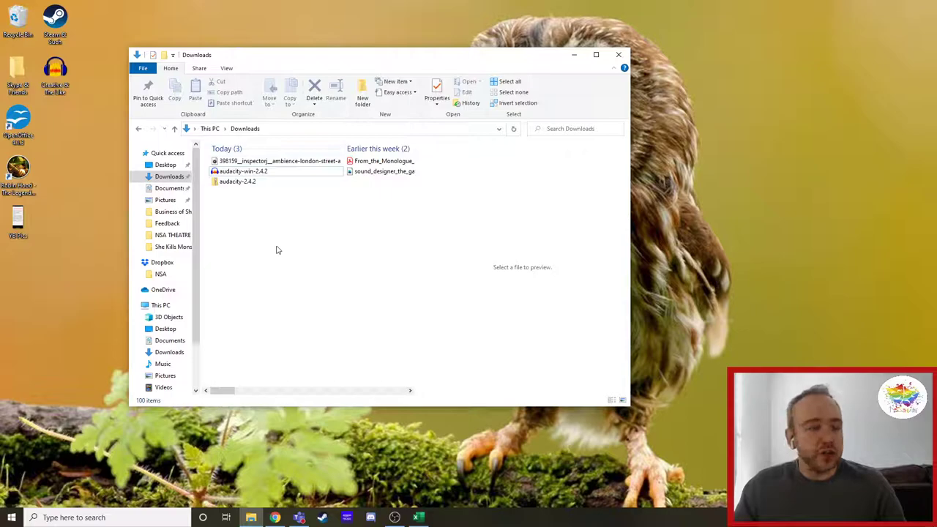
pyautogui.moveTo(320, 58); pyautogui.dragTo(429, 39)
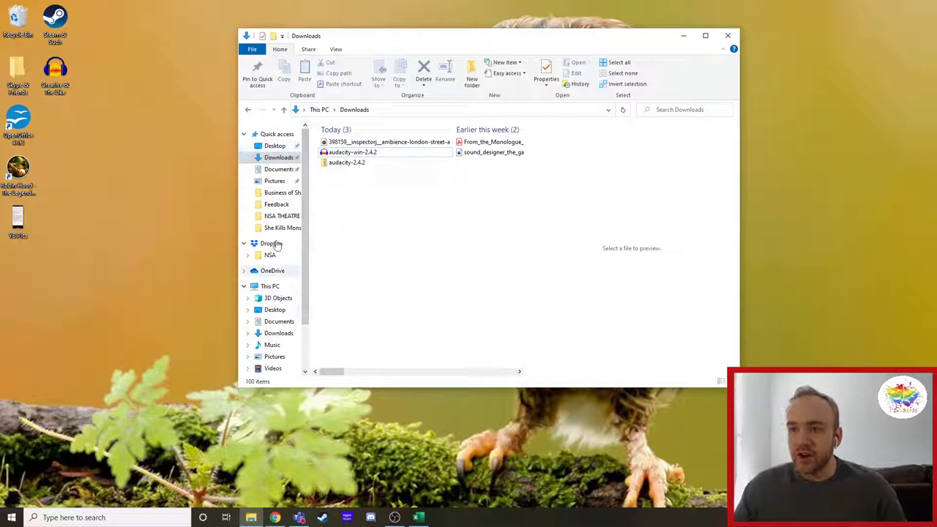
pyautogui.click(274, 146)
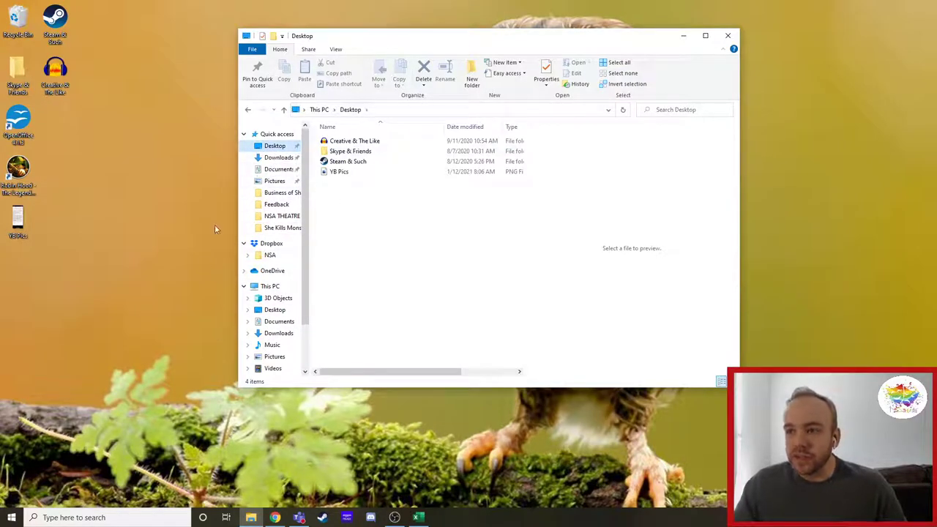
# Move audacity-win-2.4.2 from Downloads to the Recycle Bin, then minimize Explorer.
pyautogui.click(277, 158)
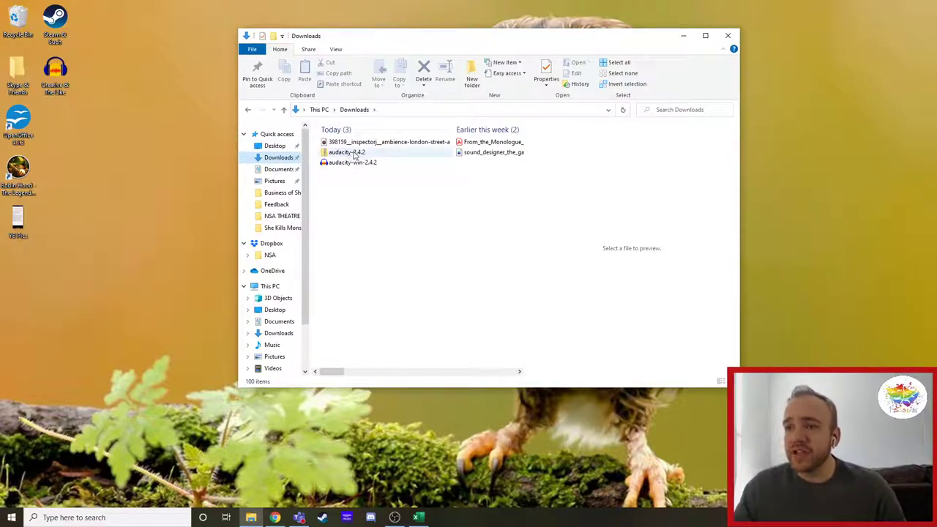
pyautogui.moveTo(366, 164); pyautogui.dragTo(13, 27)
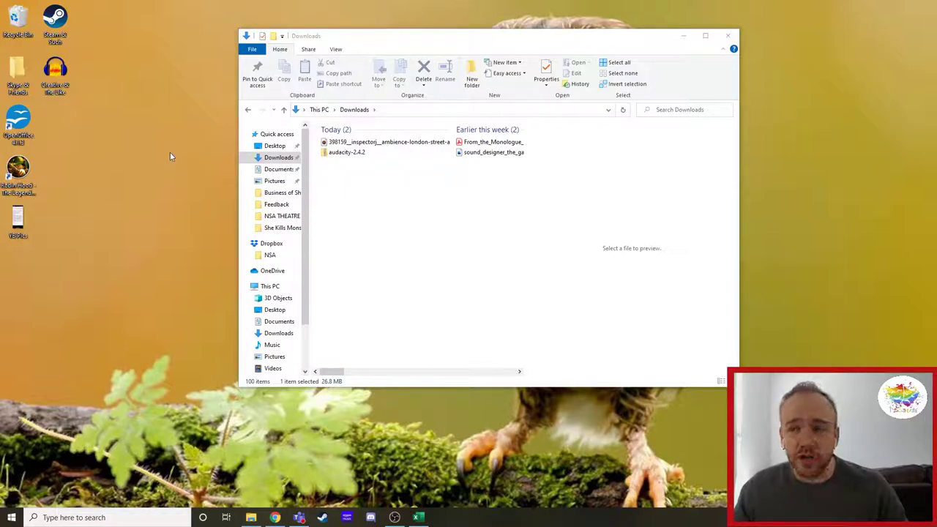
pyautogui.click(684, 37)
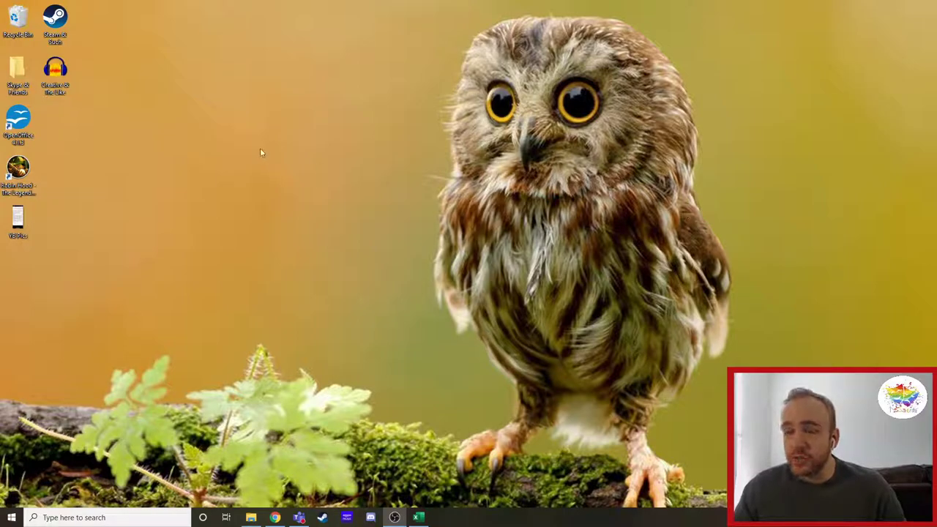
# Add a desktop folder named 'Audacity' and drag it beside the existing shortcuts.
pyautogui.rightClick(260, 152)
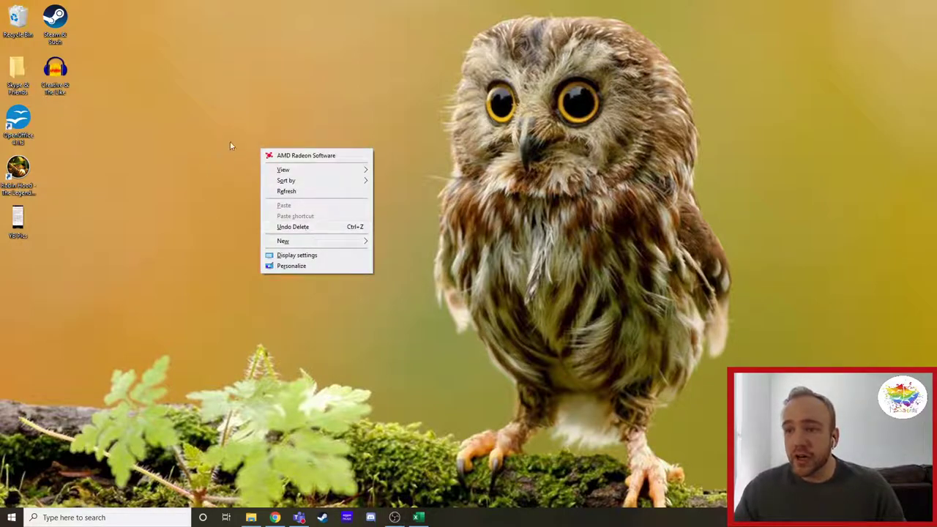
pyautogui.rightClick(230, 146)
pyautogui.rightClick(263, 110)
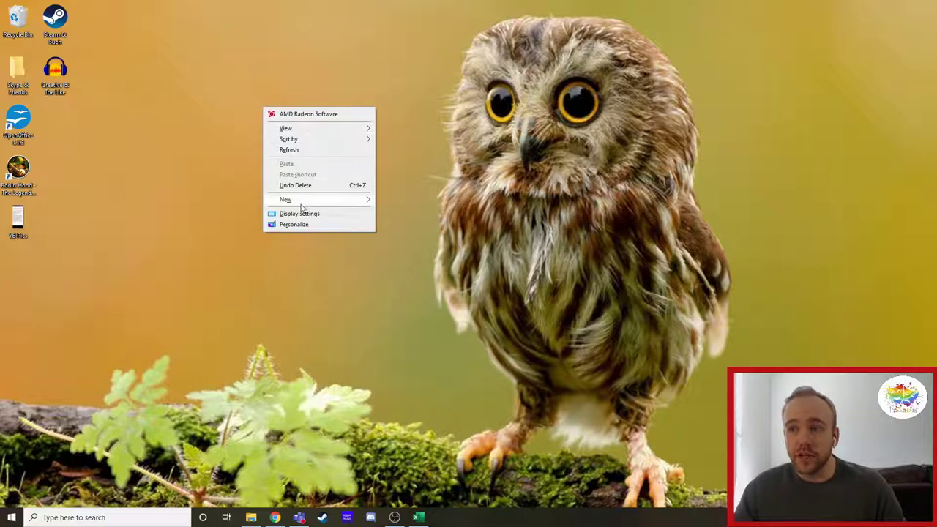
pyautogui.moveTo(300, 205)
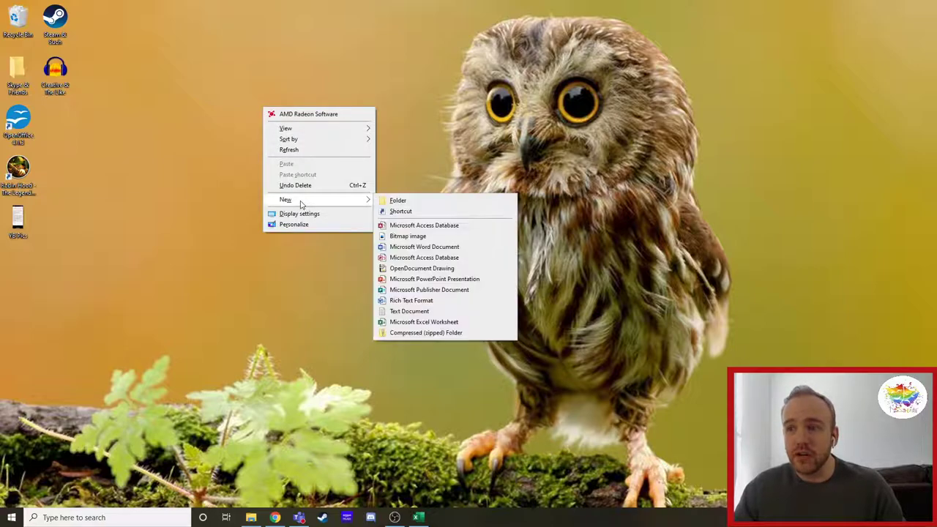
pyautogui.click(398, 200)
pyautogui.write('Audacity')
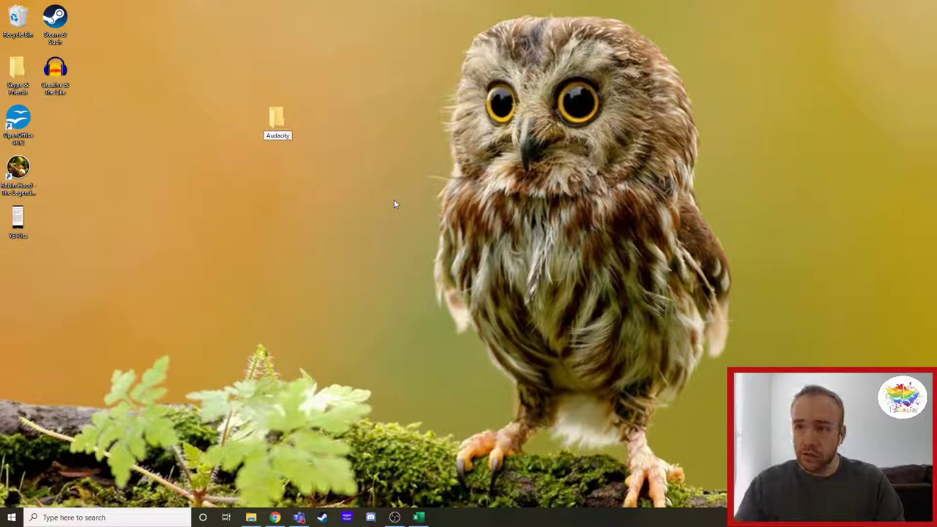
pyautogui.click(326, 152)
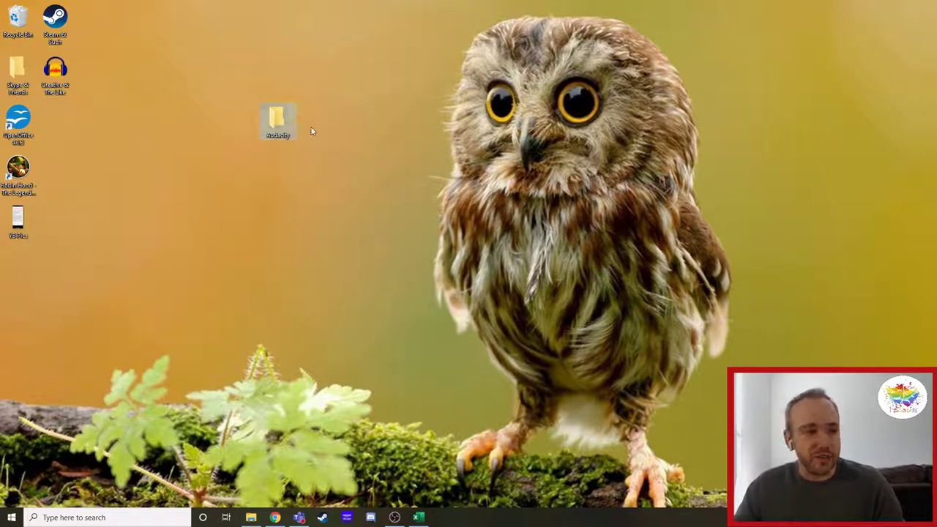
pyautogui.moveTo(282, 124); pyautogui.dragTo(209, 179)
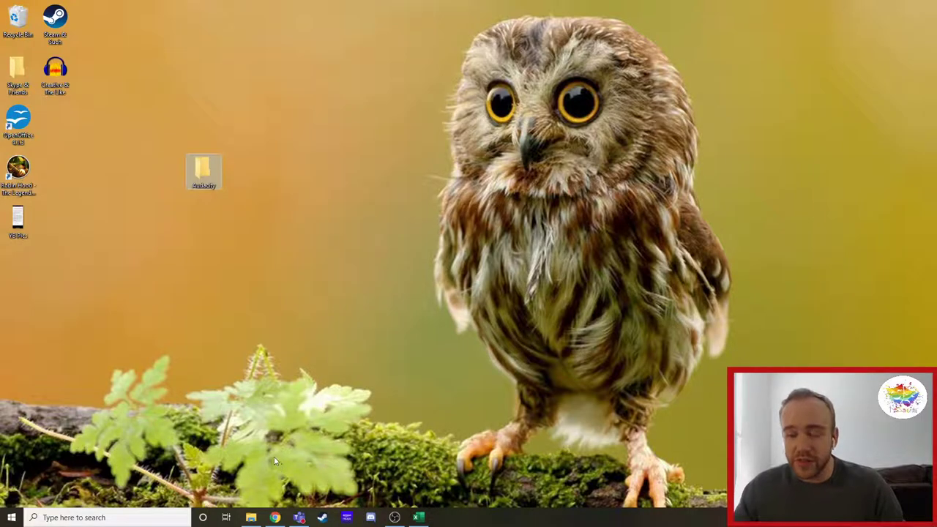
# Reopen File Explorer on Downloads, centre the window and select the audacity-2.4.2 zip.
pyautogui.click(251, 518)
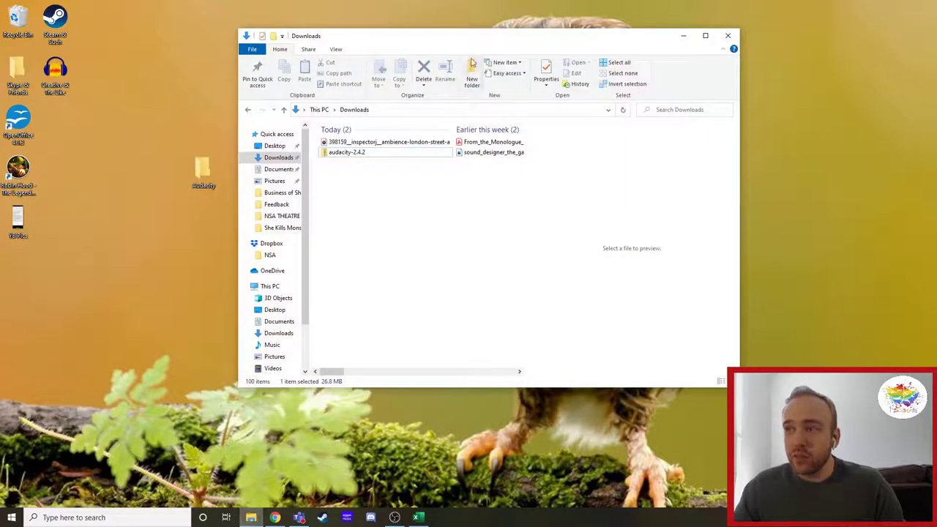
pyautogui.moveTo(466, 44); pyautogui.dragTo(548, 38)
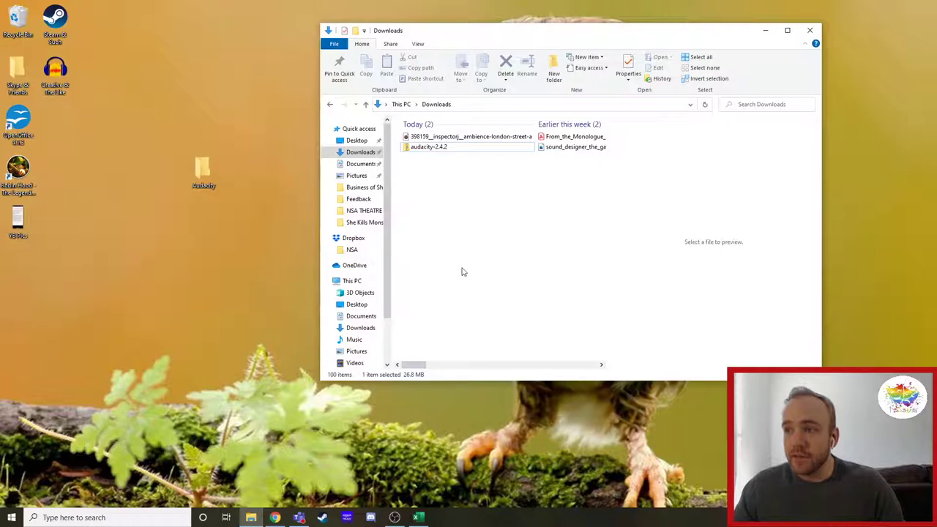
pyautogui.click(416, 148)
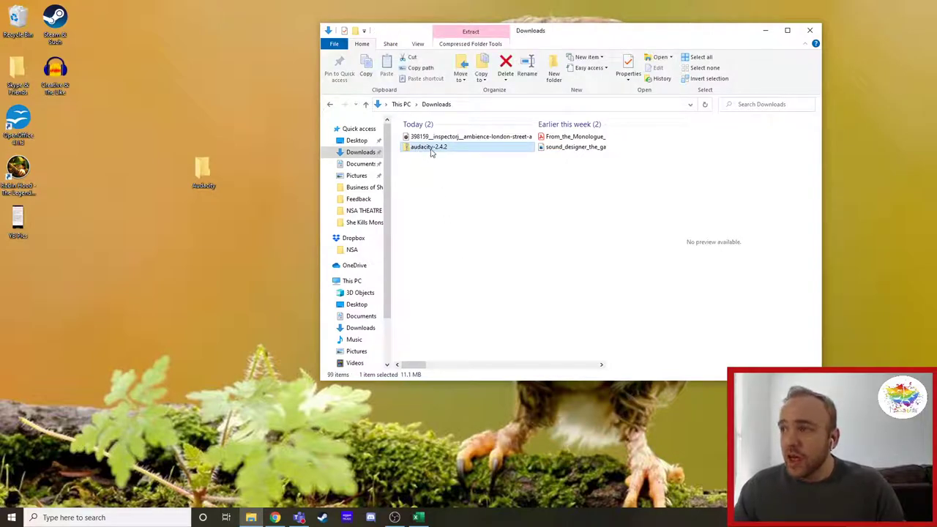
pyautogui.rightClick(432, 150)
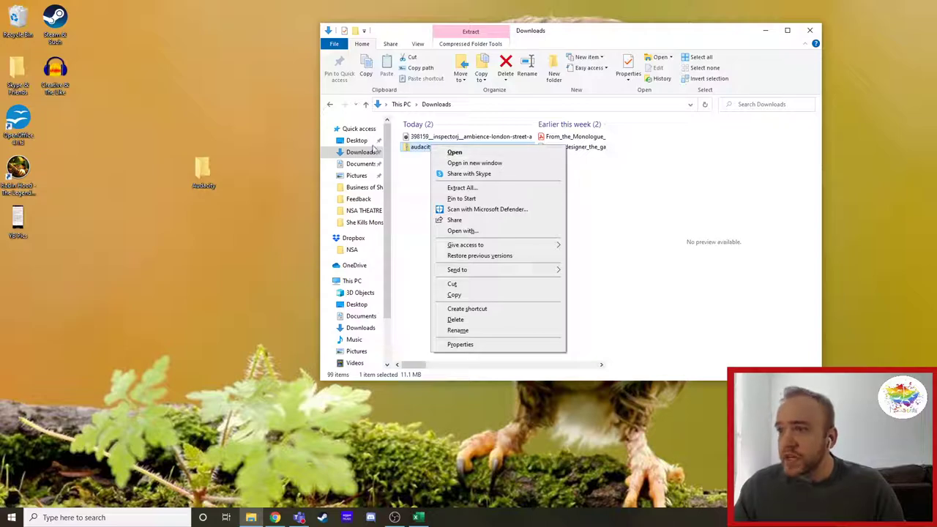
pyautogui.click(413, 148)
# Try running audacity inside the zip, dismiss the compressed-file warning, and return to Downloads.
pyautogui.doubleClick(419, 148)
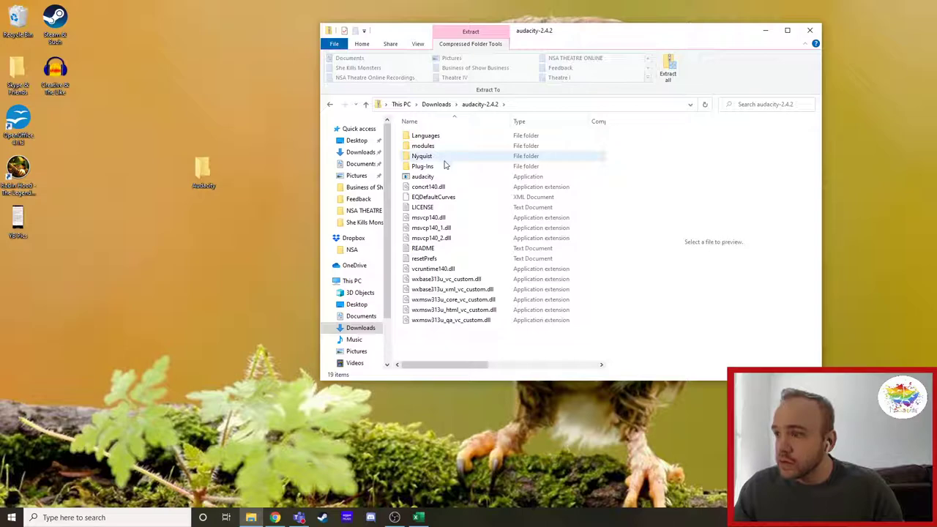
pyautogui.doubleClick(432, 176)
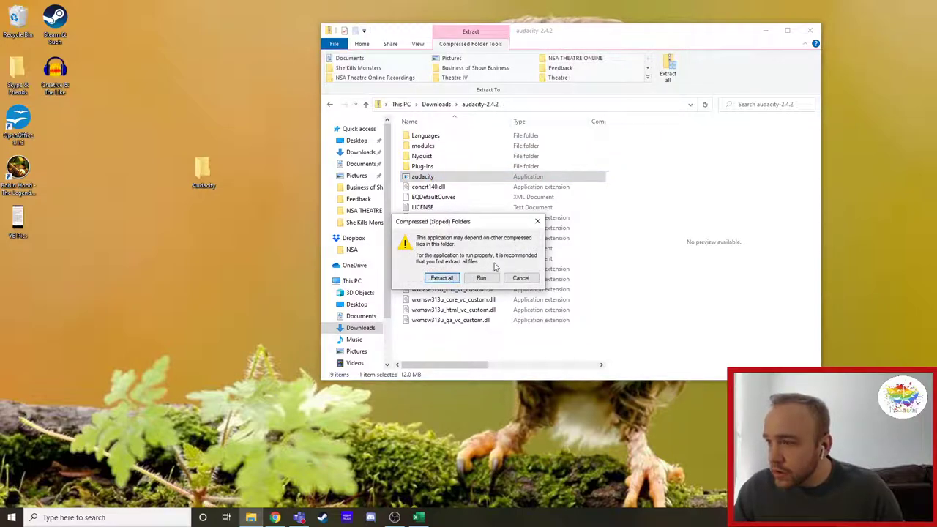
pyautogui.click(537, 221)
pyautogui.press('BackSpace')
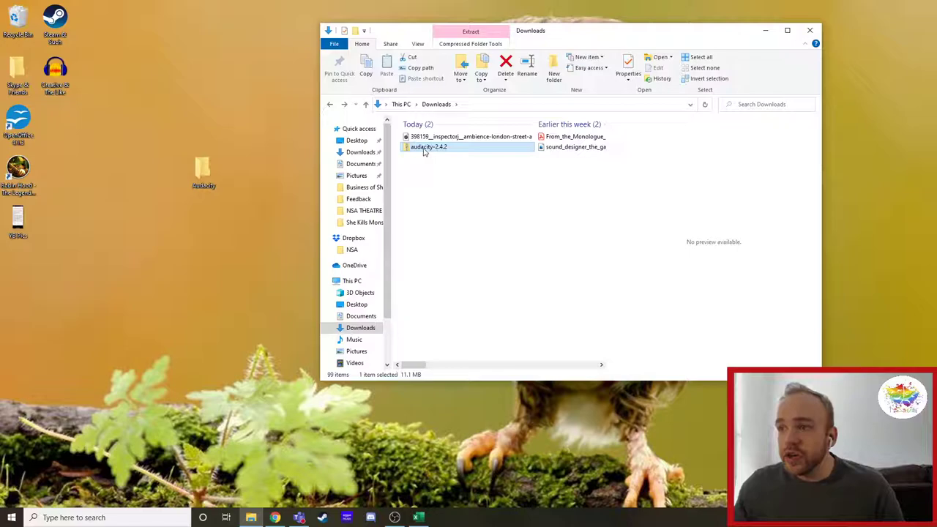
pyautogui.click(417, 188)
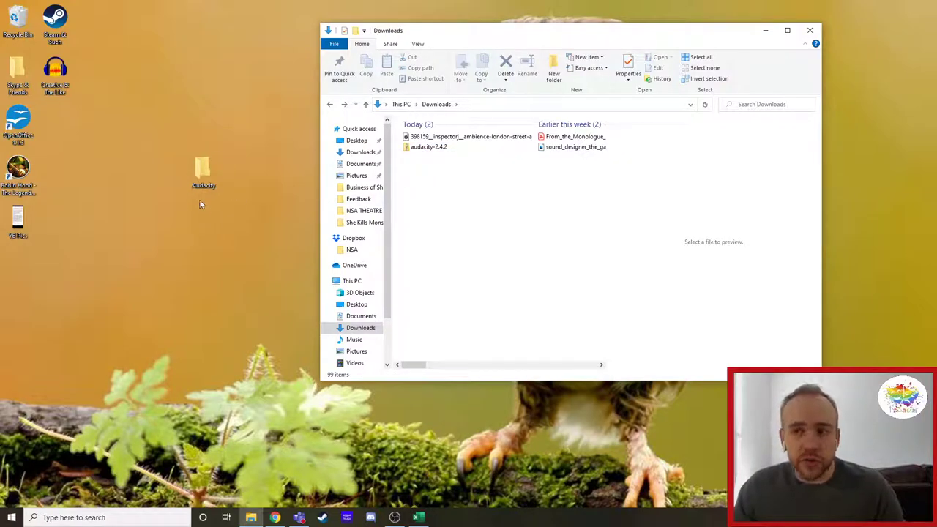
# Start Extract All on the audacity-2.4.2 zip with Desktop > Audacity as the destination.
pyautogui.rightClick(428, 150)
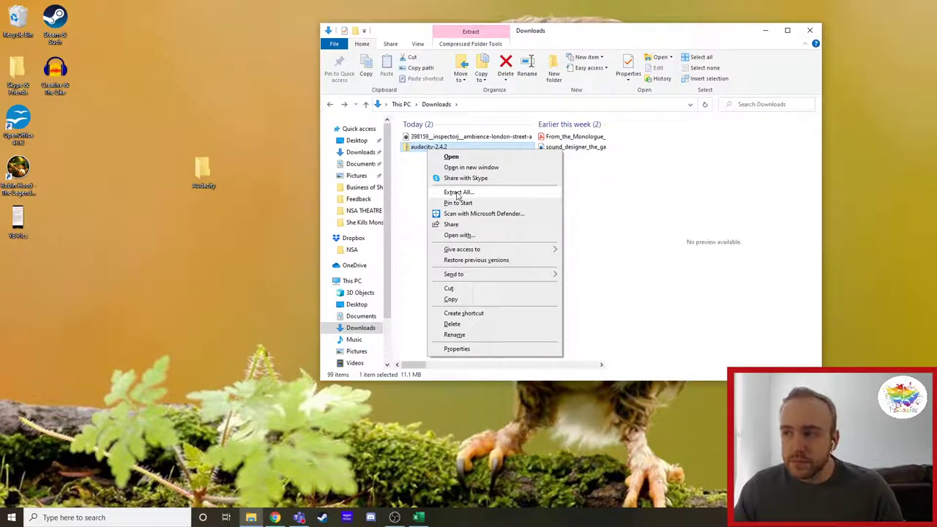
pyautogui.click(457, 193)
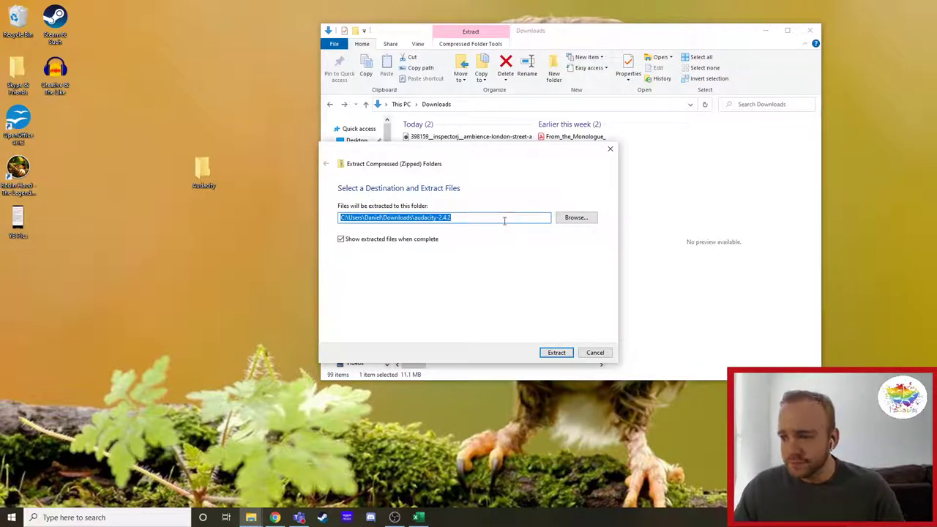
pyautogui.click(576, 219)
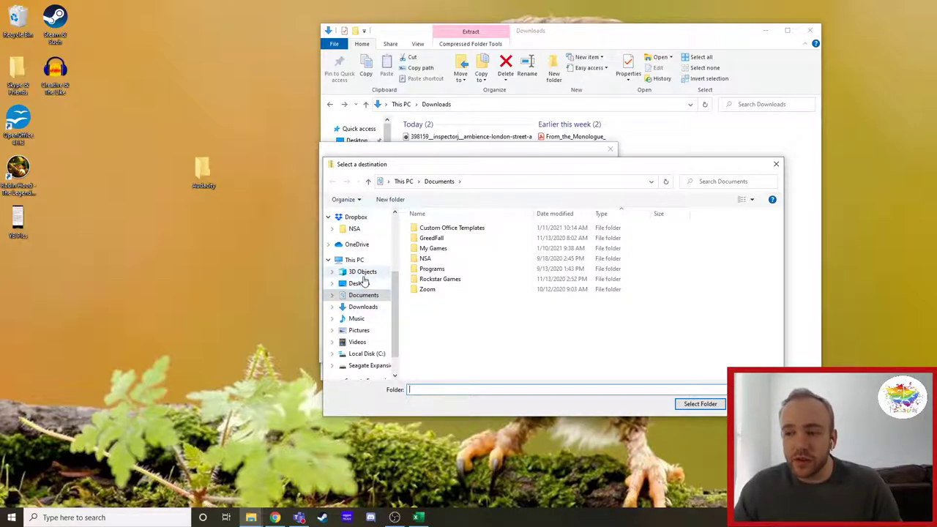
pyautogui.click(362, 287)
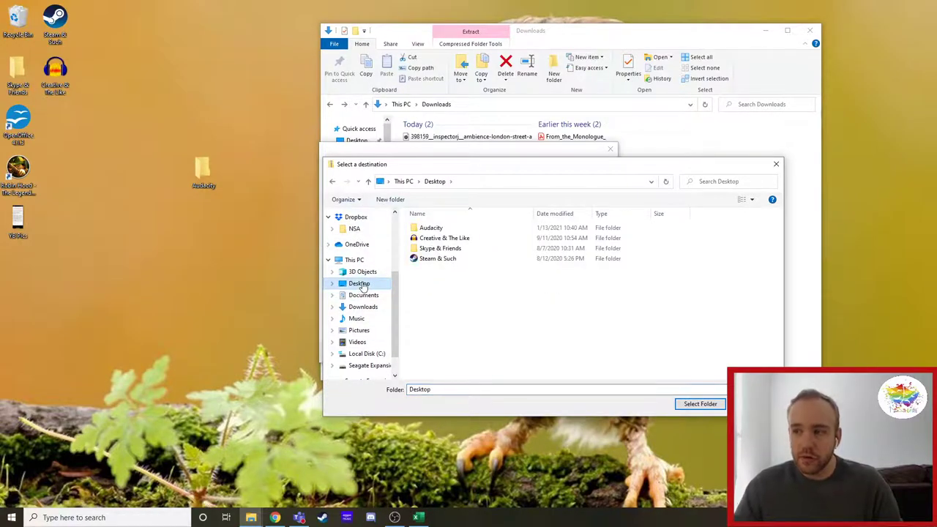
pyautogui.click(441, 229)
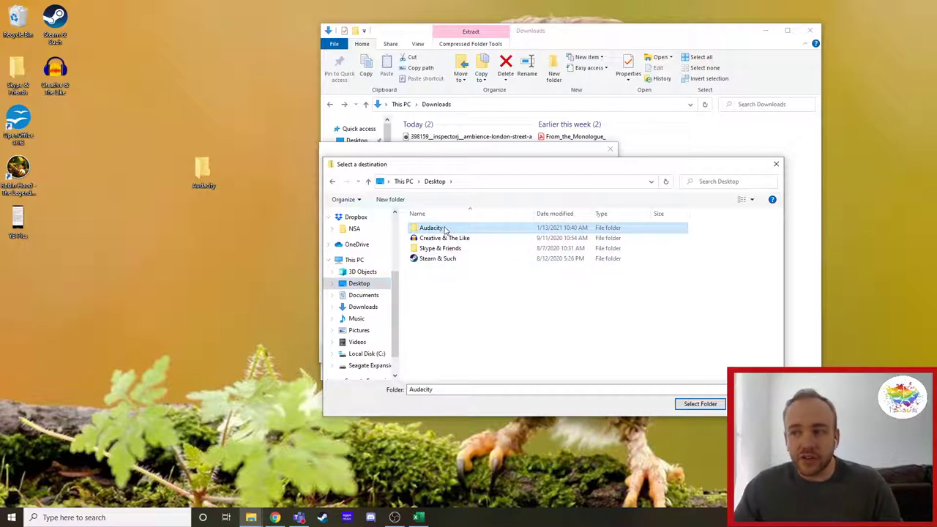
pyautogui.click(700, 404)
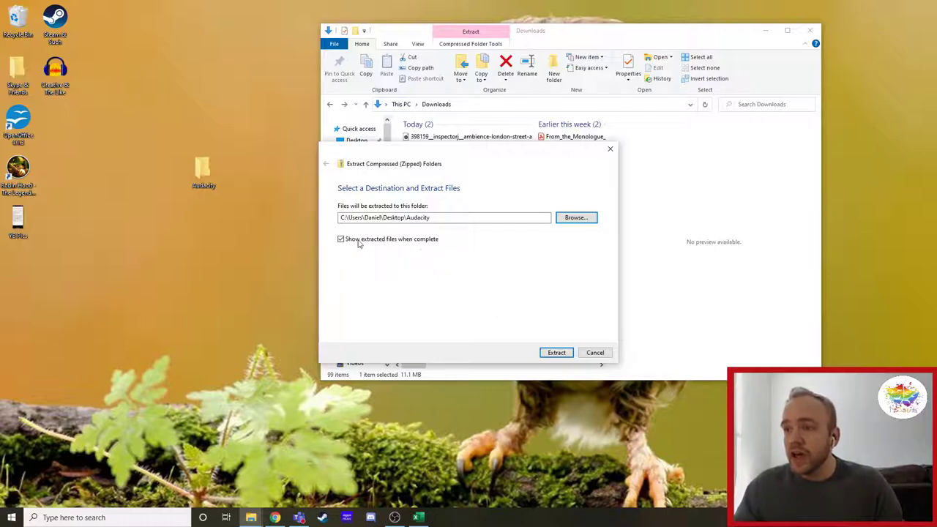
# Extract the zip into the desktop Audacity folder, close Explorer, and launch audacity.exe from there.
pyautogui.click(556, 353)
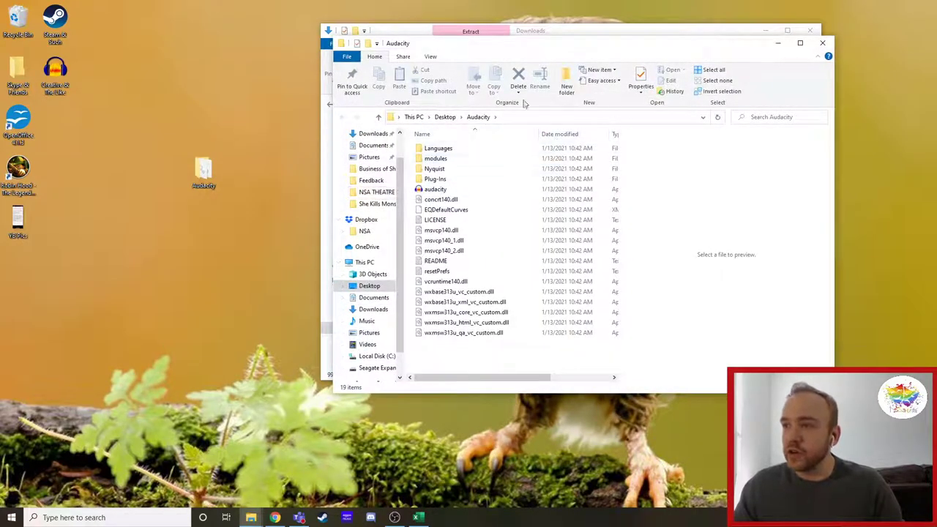
pyautogui.click(822, 42)
pyautogui.click(810, 30)
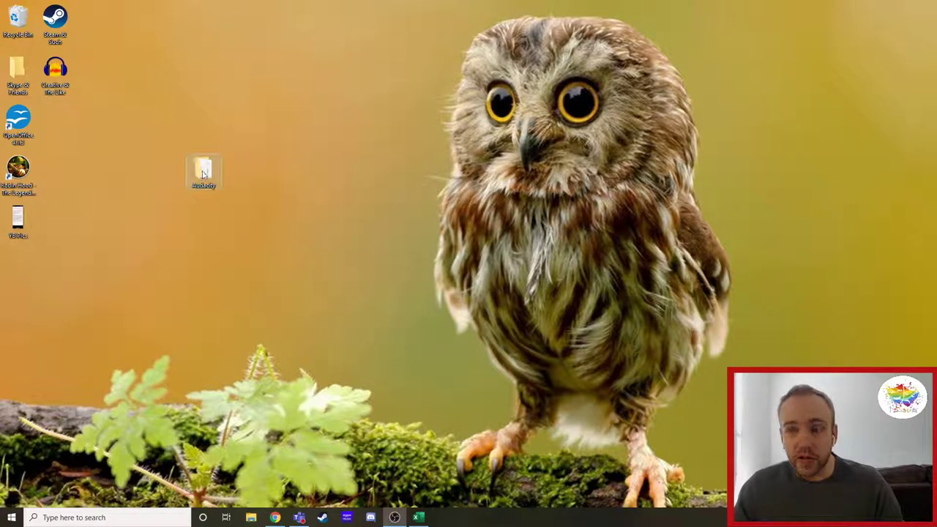
pyautogui.doubleClick(198, 170)
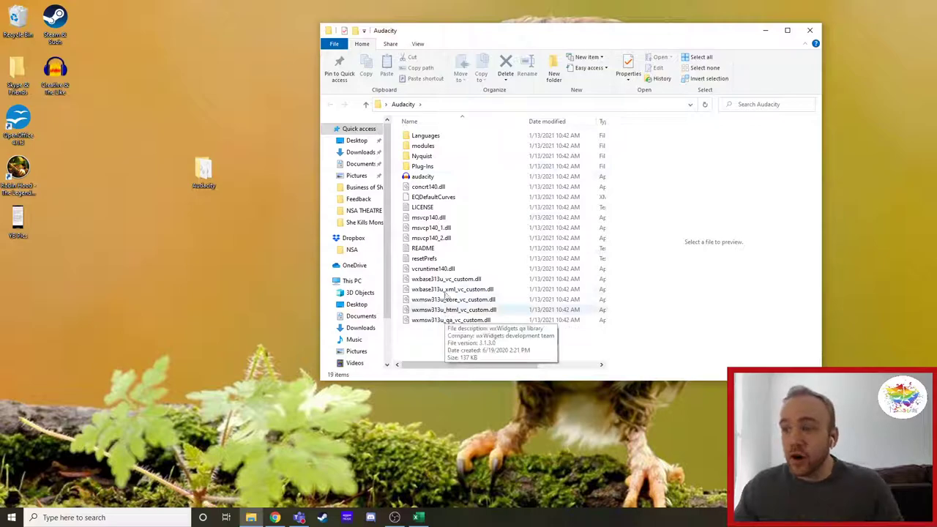
pyautogui.doubleClick(423, 178)
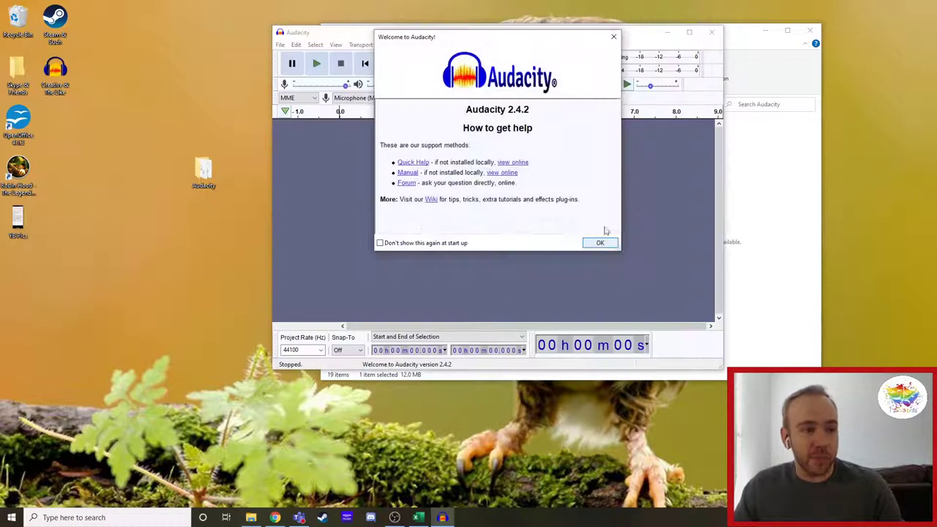
# Close the Welcome dialog, maximize the Audacity window, and browse the menus without choosing anything.
pyautogui.click(599, 242)
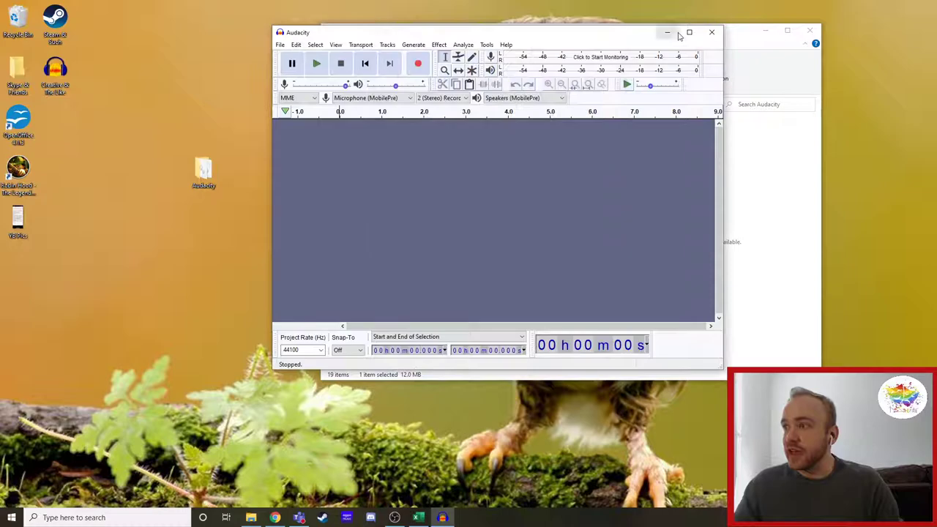
pyautogui.click(688, 32)
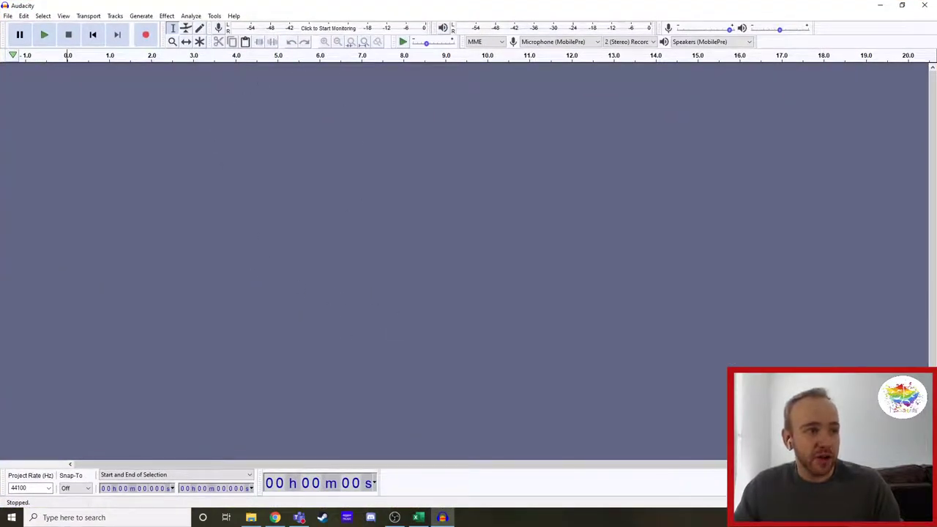
pyautogui.click(7, 16)
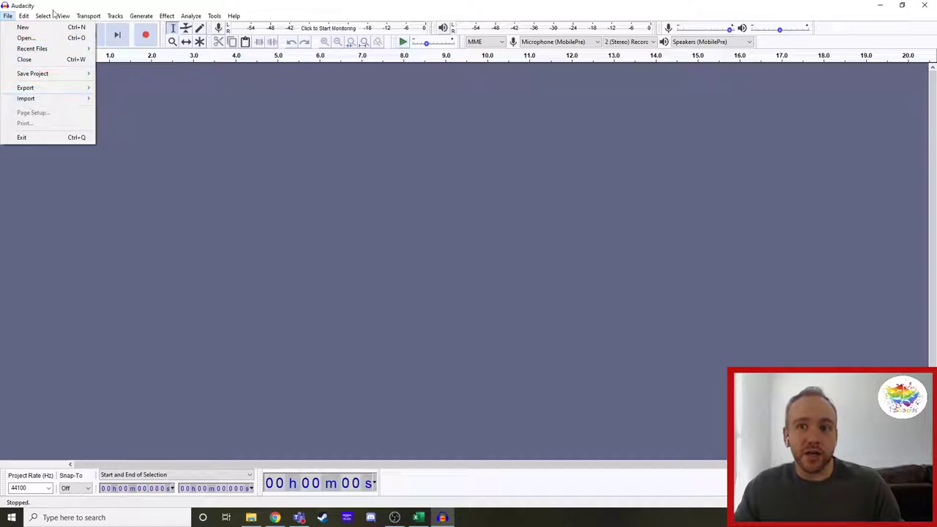
pyautogui.moveTo(166, 15)
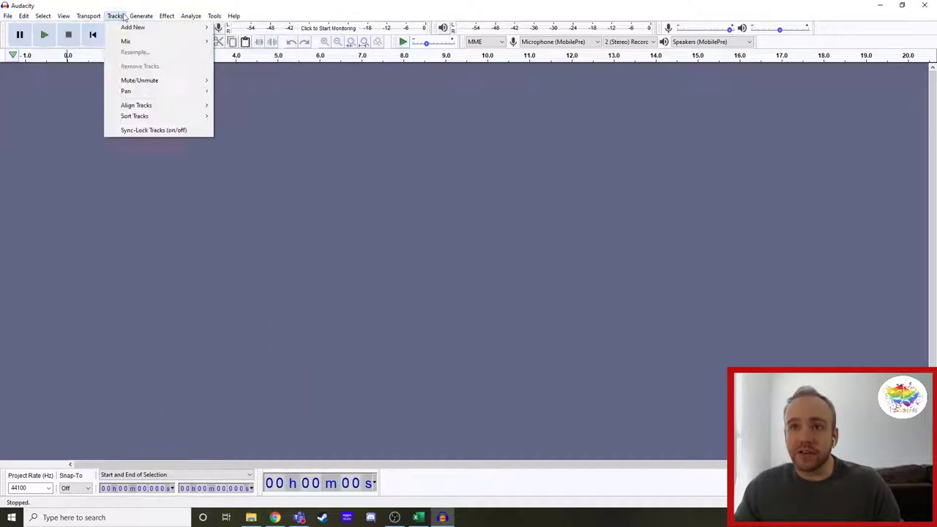
pyautogui.moveTo(66, 19)
pyautogui.click(391, 272)
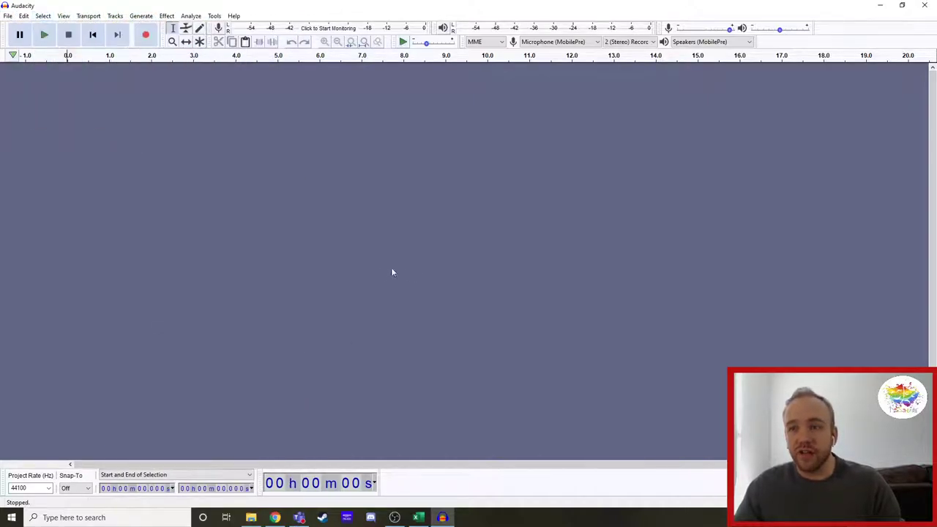